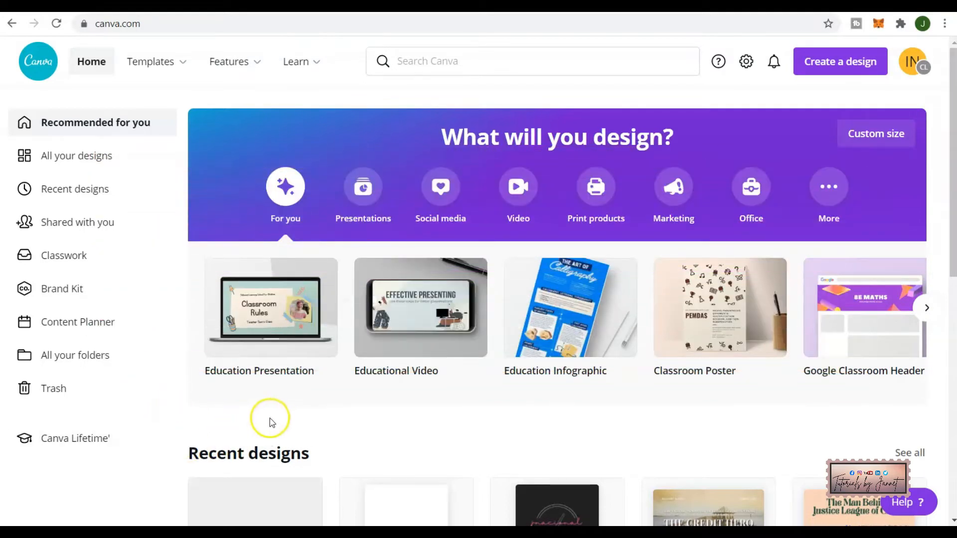
Step: Import the PDF RENEWAL-KASUNDUAN-TABLETS_2021_b-1 from the Downloads folder and open it as a design
{"action": "mouse_move", "coordinate": [225, 337]}
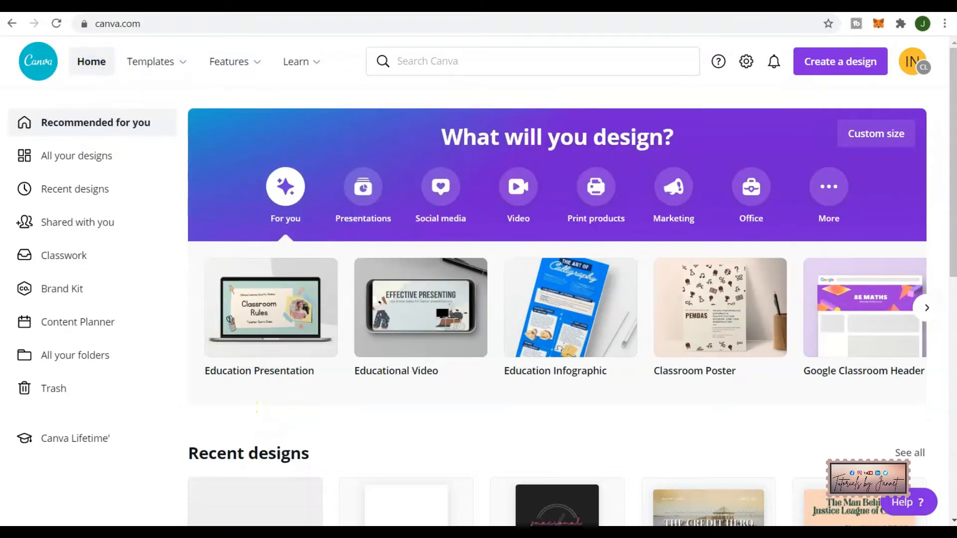
{"action": "left_click", "coordinate": [853, 67]}
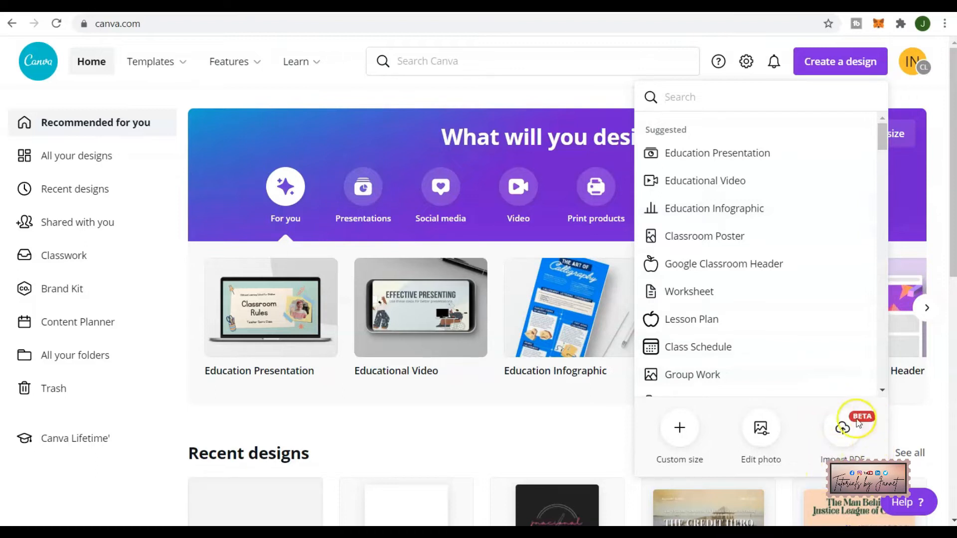
{"action": "left_click", "coordinate": [843, 434]}
{"action": "key", "text": "Escape"}
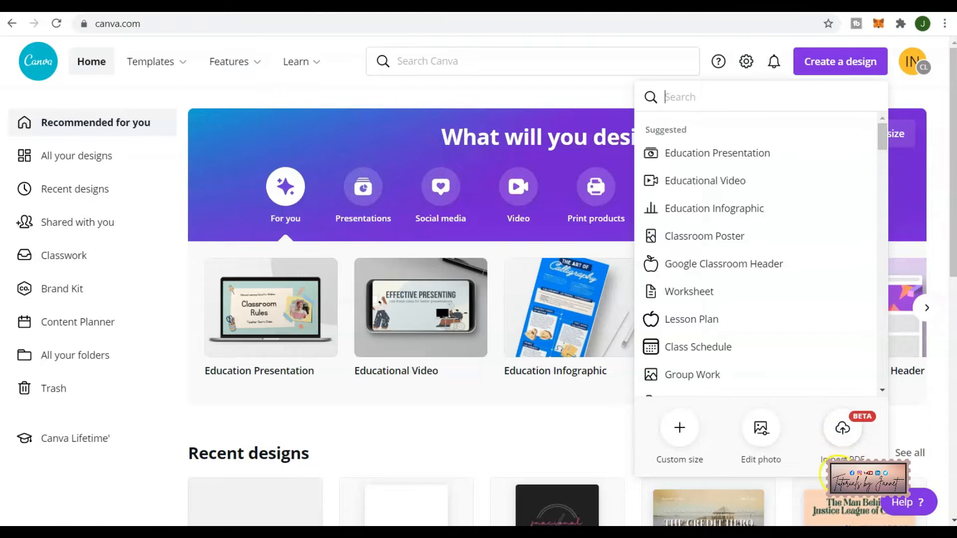
{"action": "left_click", "coordinate": [844, 432]}
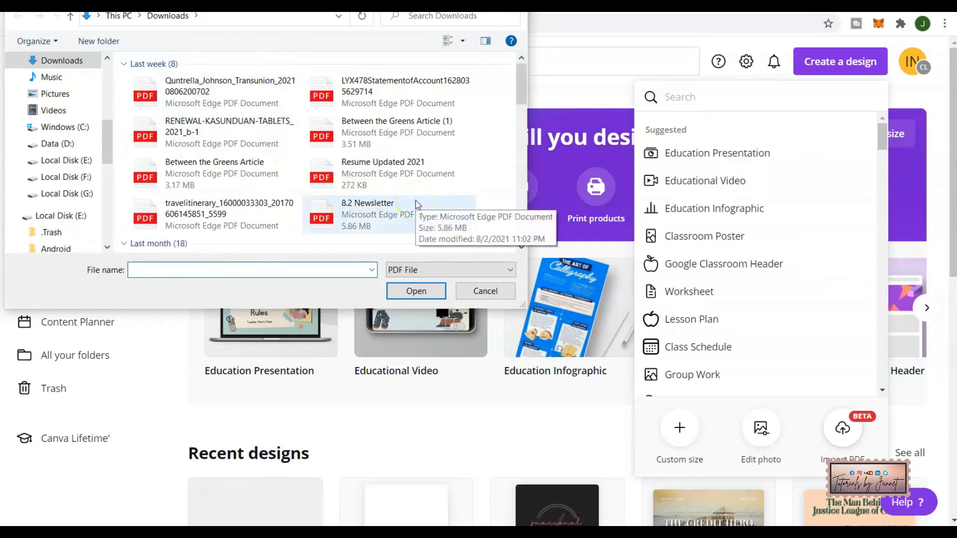
{"action": "scroll", "coordinate": [319, 144], "scroll_direction": "down", "scroll_amount": 3}
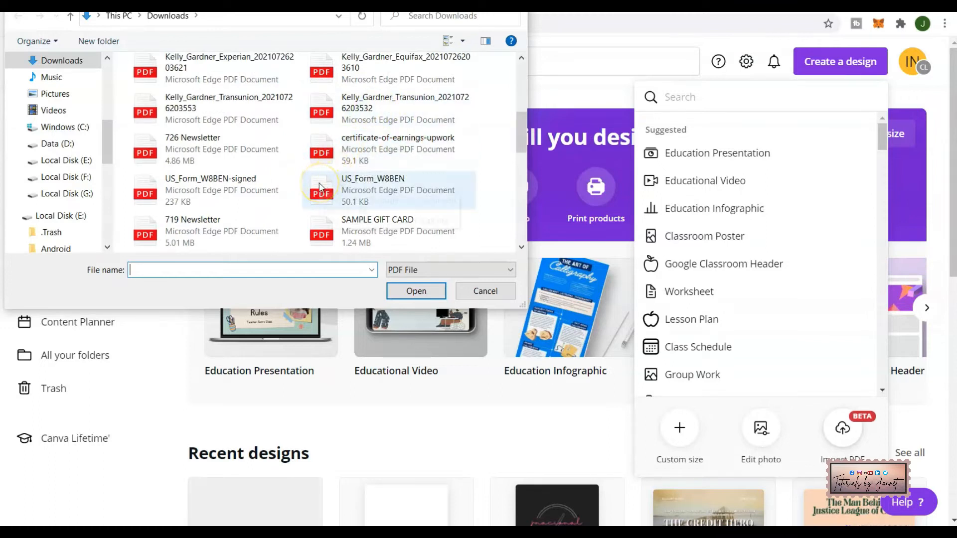
{"action": "scroll", "coordinate": [319, 187], "scroll_direction": "up", "scroll_amount": 1}
{"action": "scroll", "coordinate": [319, 187], "scroll_direction": "up", "scroll_amount": 2}
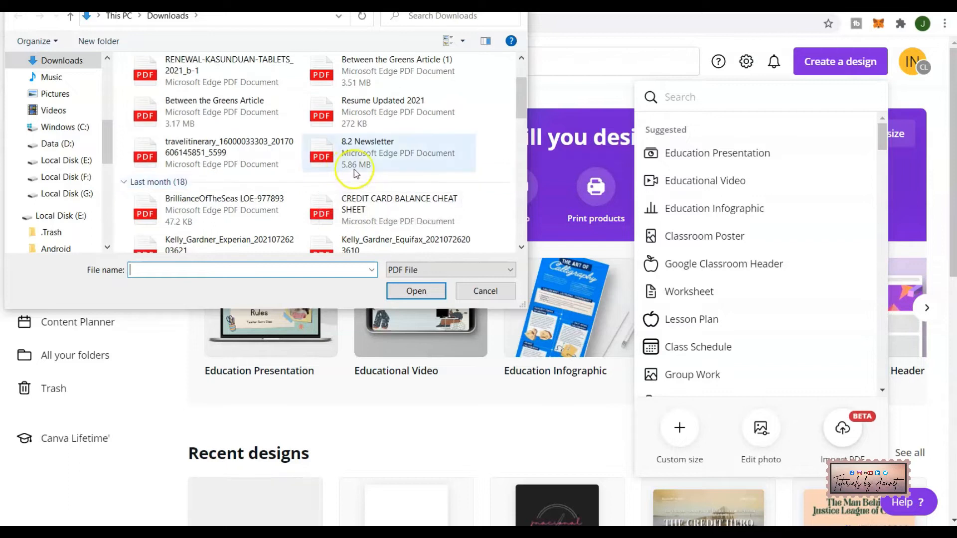
{"action": "scroll", "coordinate": [314, 159], "scroll_direction": "up", "scroll_amount": 1}
{"action": "left_click", "coordinate": [227, 133]}
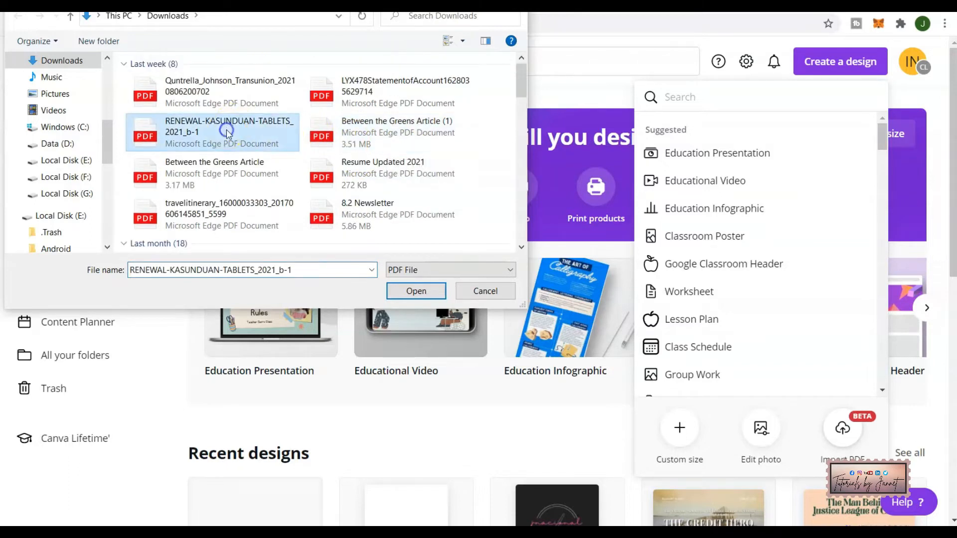
{"action": "double_click", "coordinate": [226, 132]}
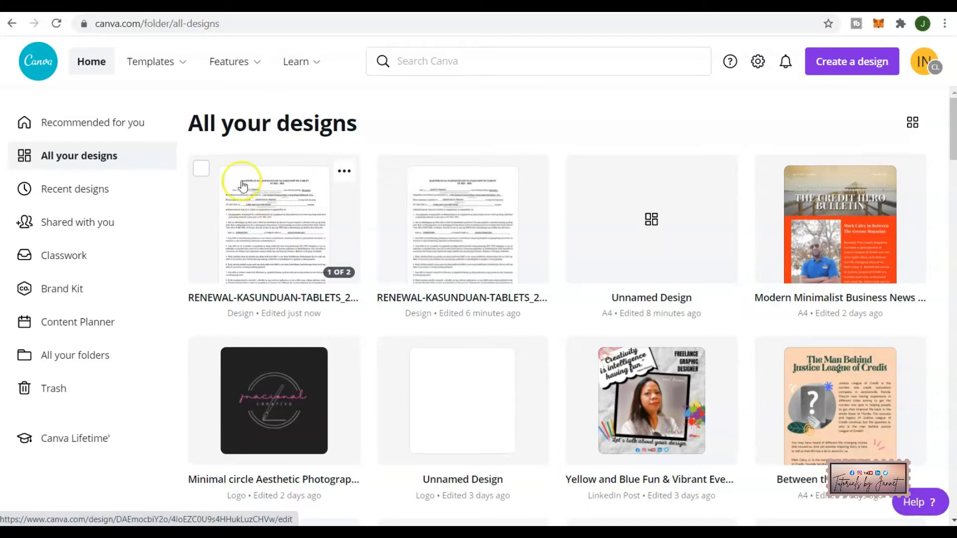
{"action": "left_click", "coordinate": [278, 229]}
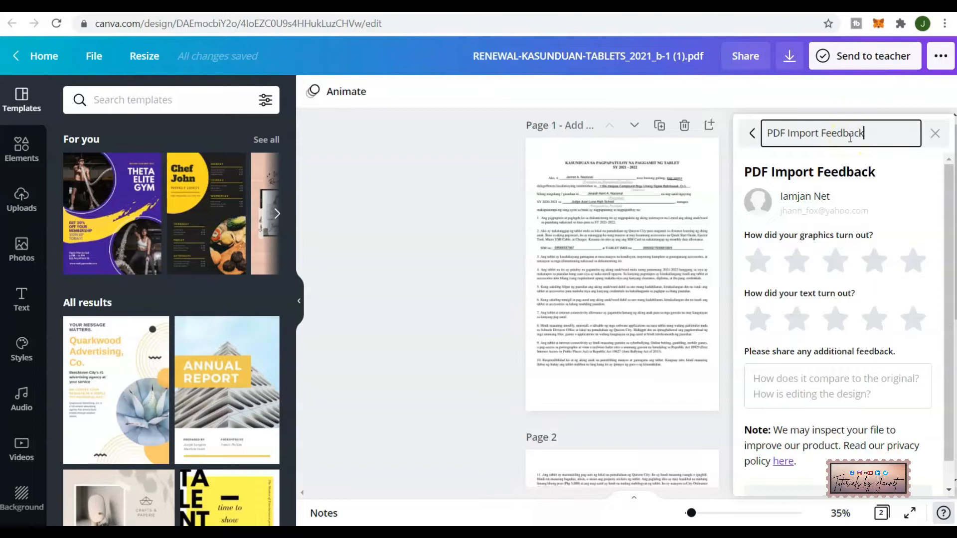
Step: Submit the PDF import feedback with five stars for graphics and text and the comment "This is awesome feature! I love it!", and close it
{"action": "left_click", "coordinate": [913, 261]}
{"action": "left_click", "coordinate": [912, 321]}
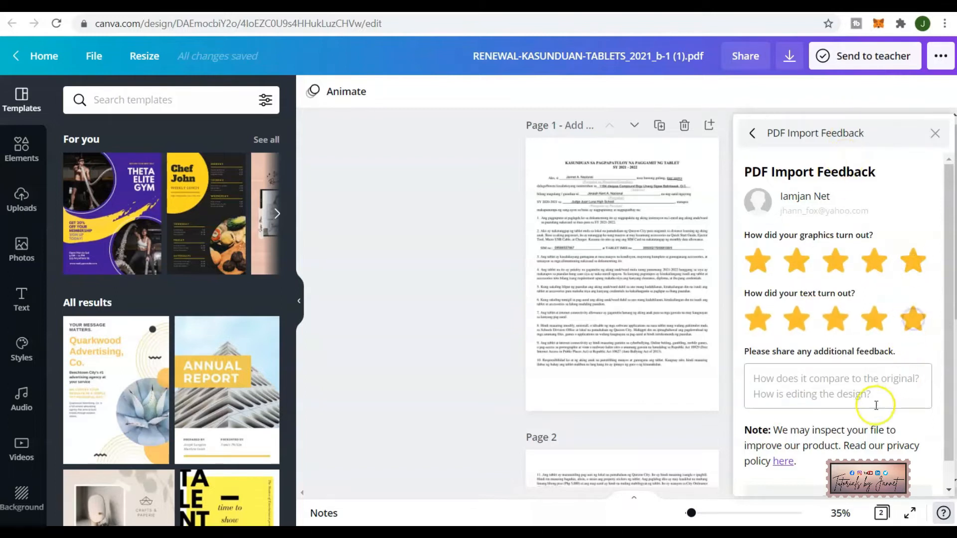
{"action": "left_click", "coordinate": [802, 372]}
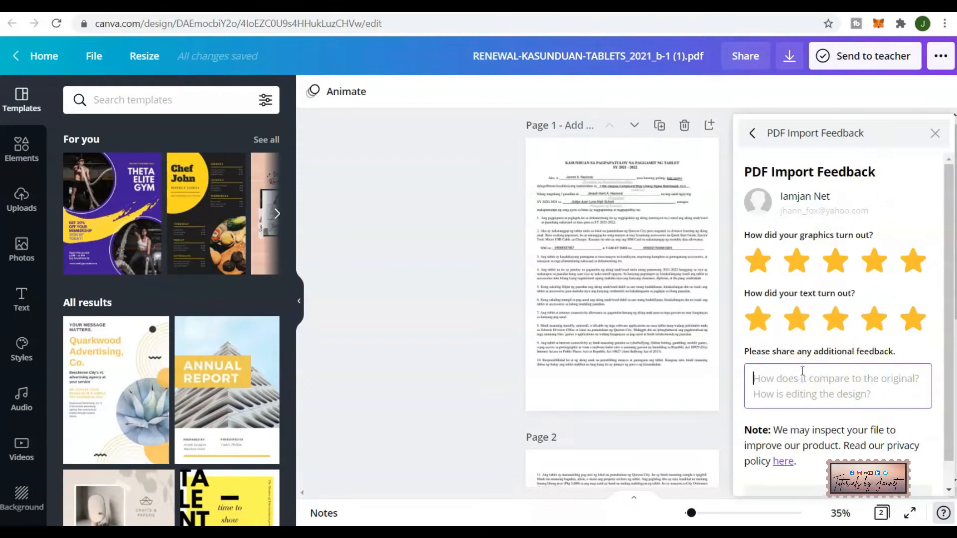
{"action": "type", "text": "Thi"}
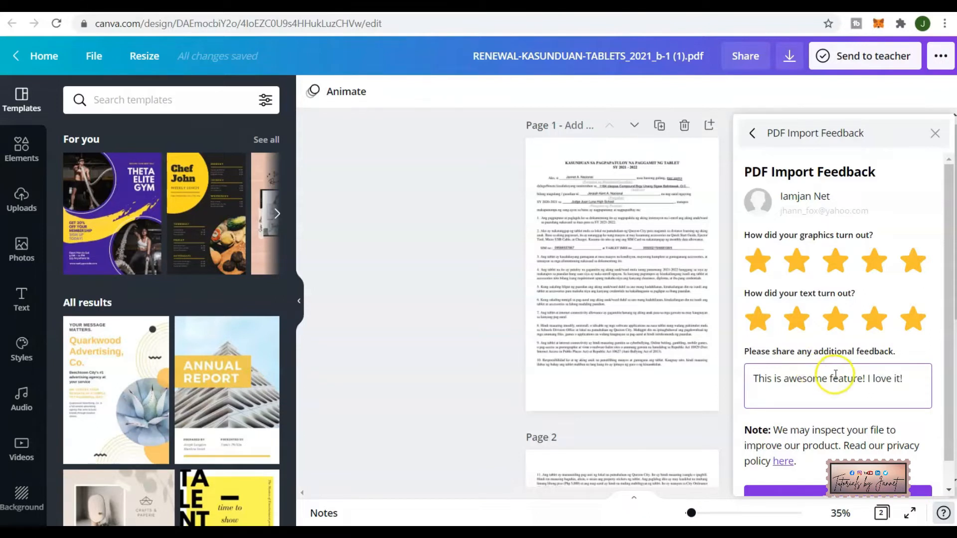
{"action": "scroll", "coordinate": [834, 376], "scroll_direction": "down", "scroll_amount": 1}
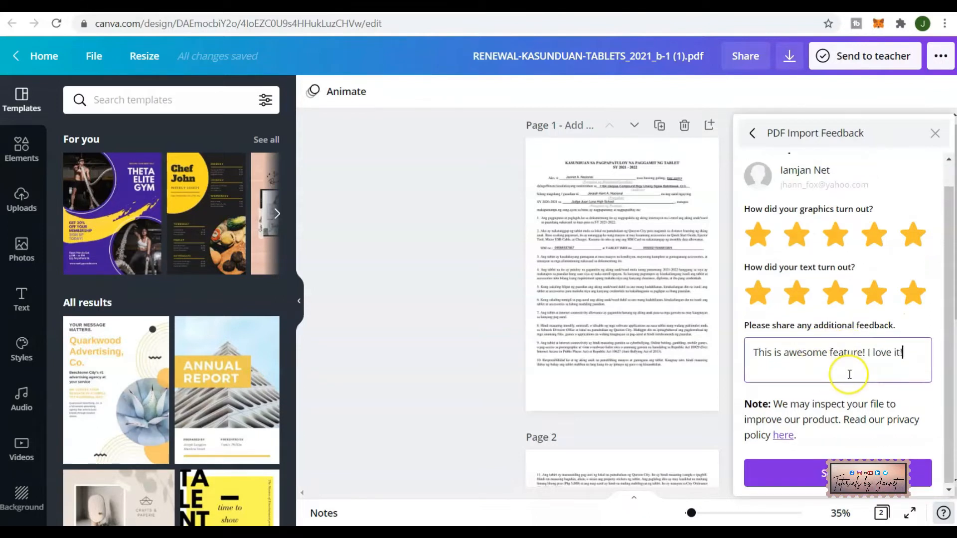
{"action": "left_click", "coordinate": [820, 473]}
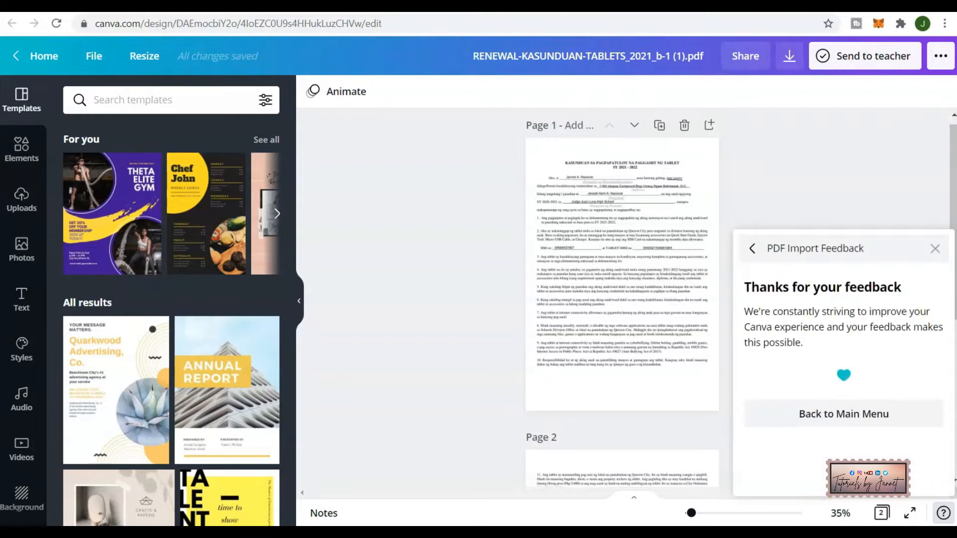
{"action": "left_click", "coordinate": [935, 251]}
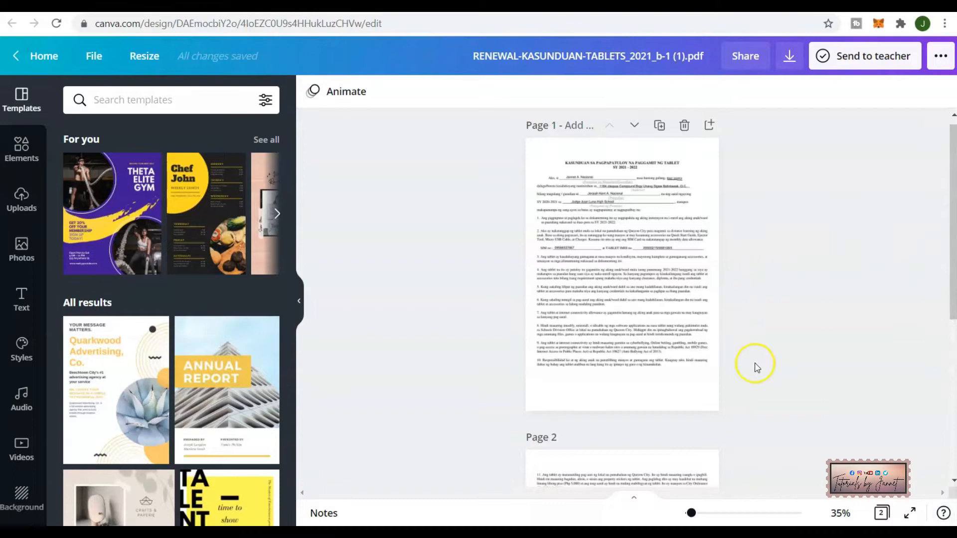
Step: Add a square shape on page 2, shrink it and place it over the Grade Level value in the student table
{"action": "left_click_drag", "start_coordinate": [690, 513], "coordinate": [706, 516]}
{"action": "scroll", "coordinate": [743, 405], "scroll_direction": "up", "scroll_amount": 5}
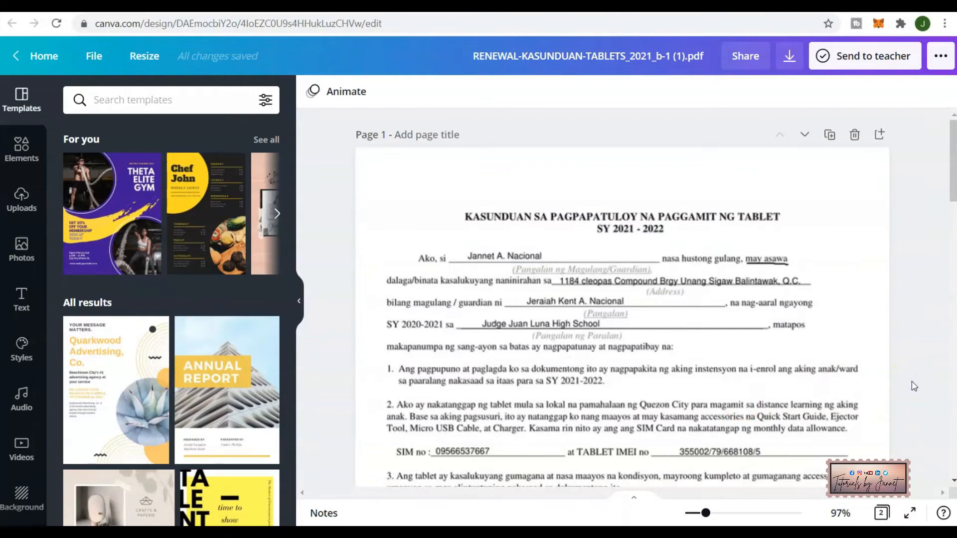
{"action": "scroll", "coordinate": [911, 381], "scroll_direction": "down", "scroll_amount": 12}
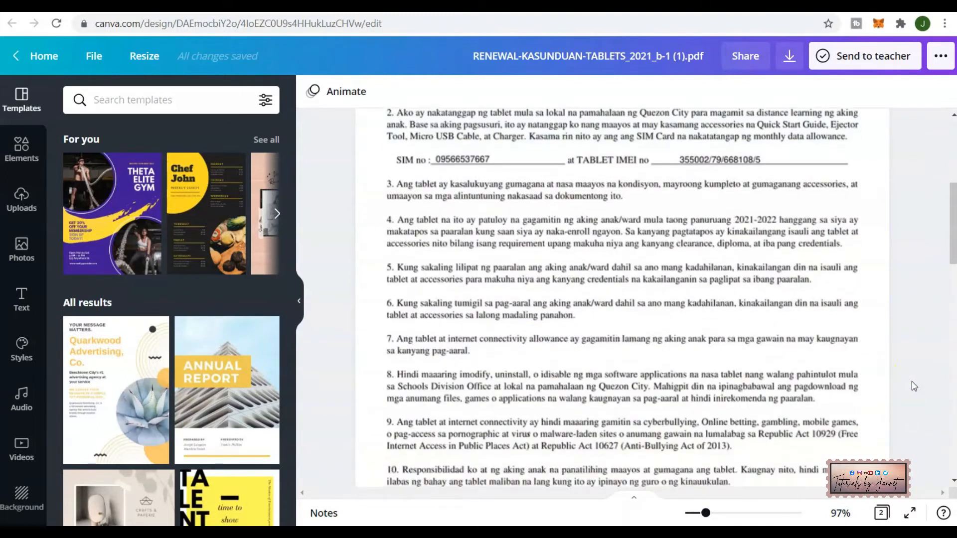
{"action": "scroll", "coordinate": [911, 385], "scroll_direction": "down", "scroll_amount": 5}
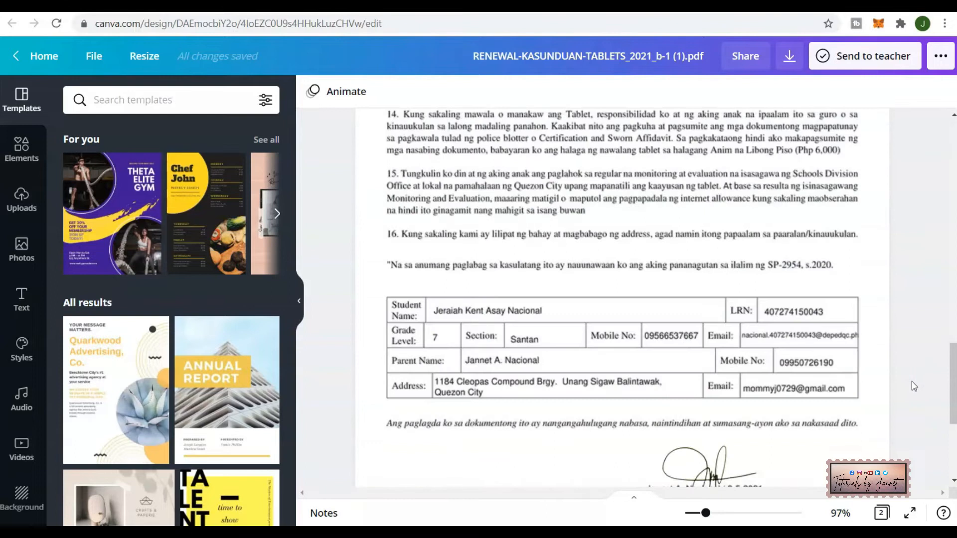
{"action": "left_click", "coordinate": [438, 343]}
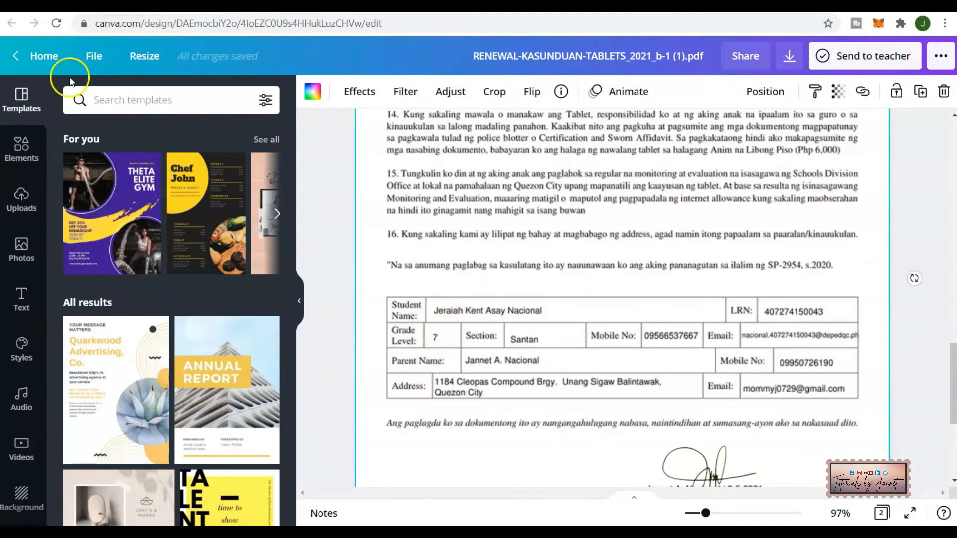
{"action": "left_click", "coordinate": [21, 147]}
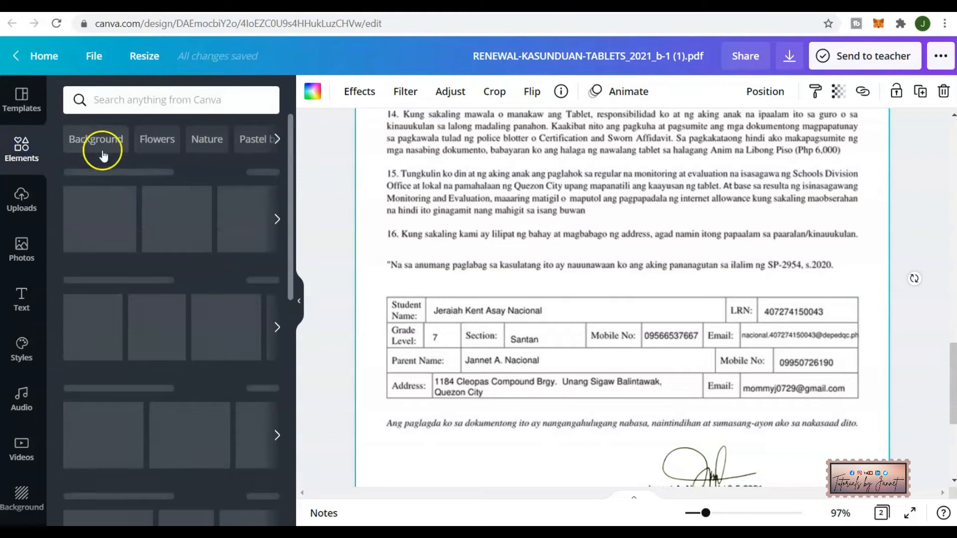
{"action": "left_click", "coordinate": [129, 307]}
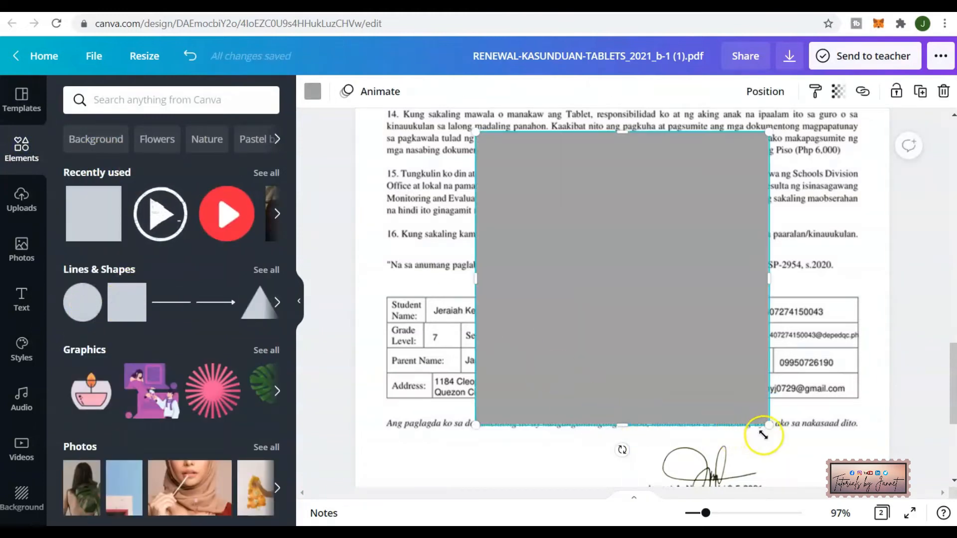
{"action": "left_click_drag", "start_coordinate": [767, 424], "coordinate": [509, 145]}
{"action": "left_click_drag", "start_coordinate": [499, 181], "coordinate": [453, 370]}
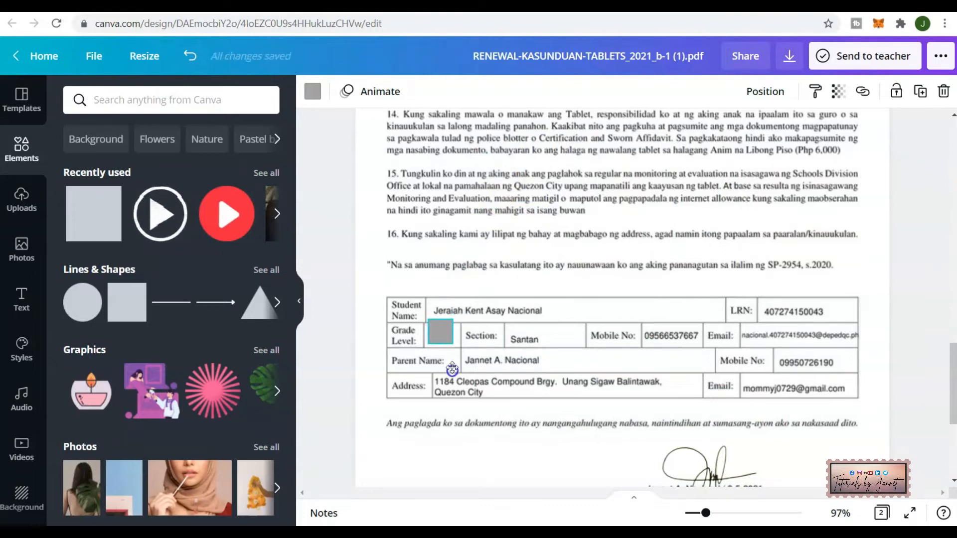
{"action": "left_click_drag", "start_coordinate": [453, 315], "coordinate": [448, 327]}
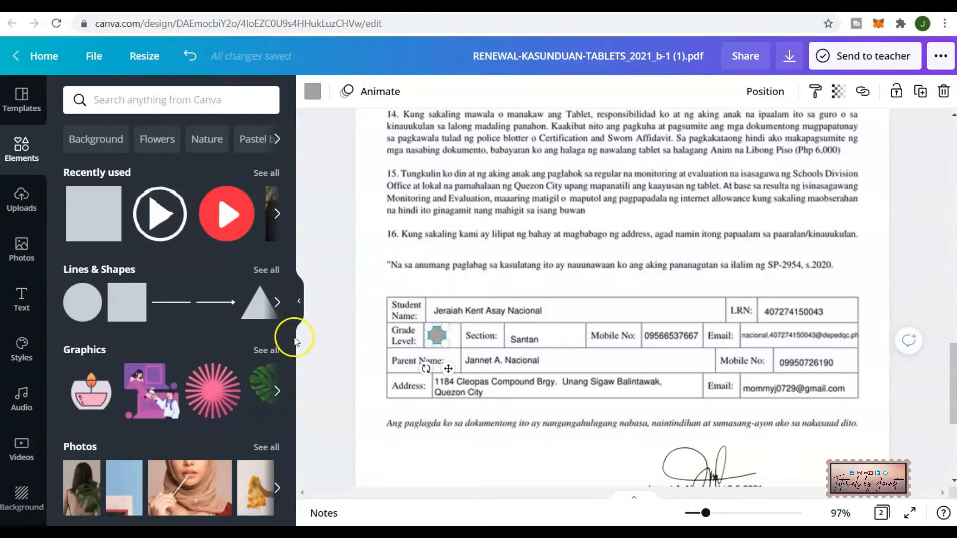
{"action": "left_click", "coordinate": [327, 393]}
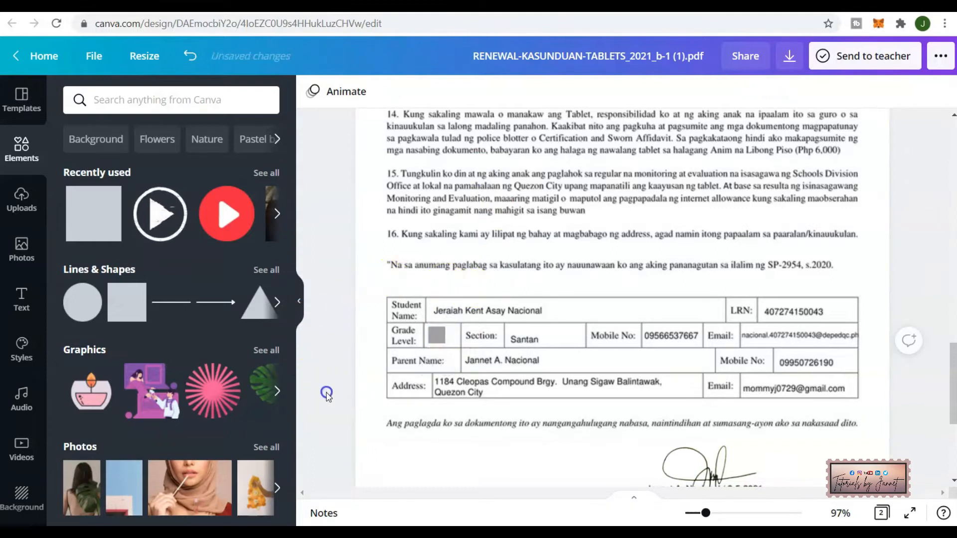
Step: Recolor the square covering the Grade Level value to white
{"action": "left_click", "coordinate": [436, 337]}
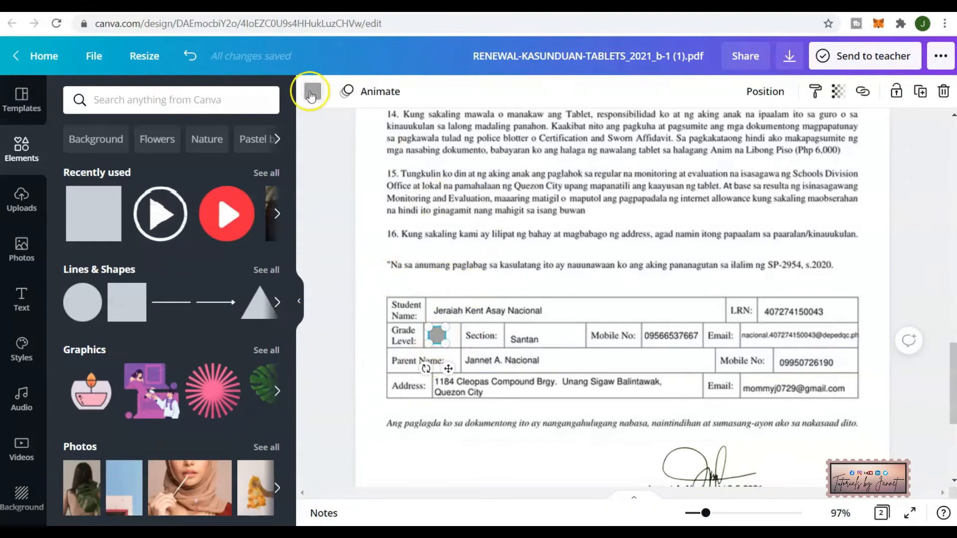
{"action": "left_click", "coordinate": [312, 91]}
{"action": "left_click", "coordinate": [146, 178]}
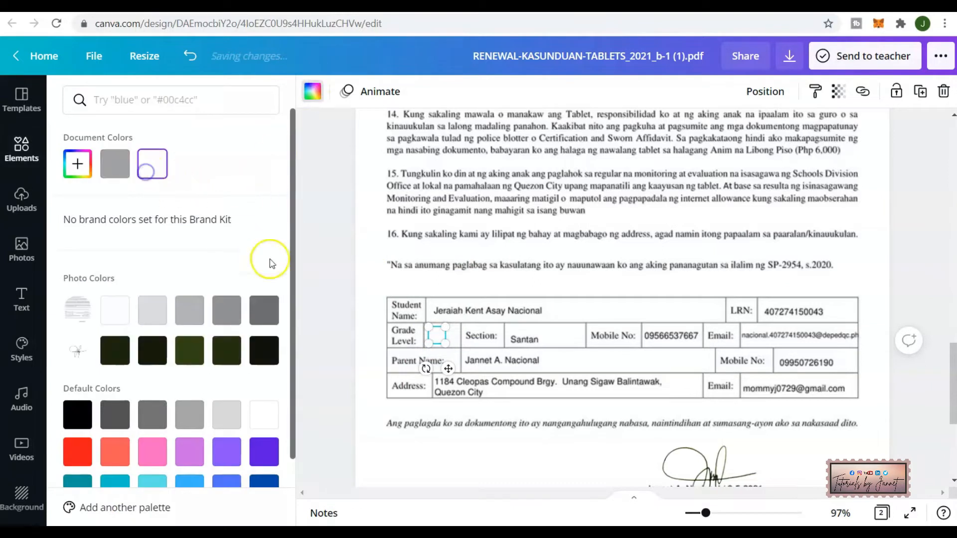
{"action": "left_click", "coordinate": [337, 321]}
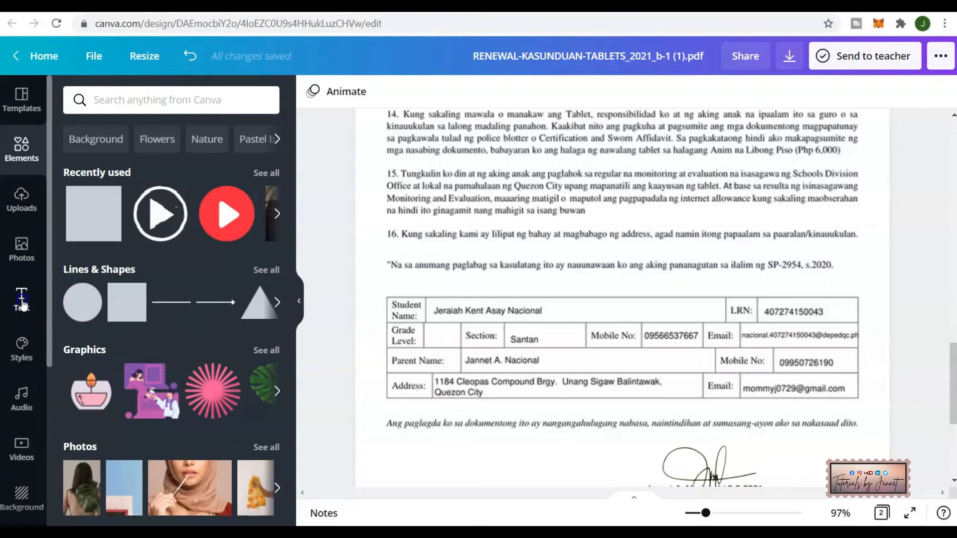
Step: Add a subheading text reading "8" and move it into the blank Grade Level cell
{"action": "left_click", "coordinate": [21, 299]}
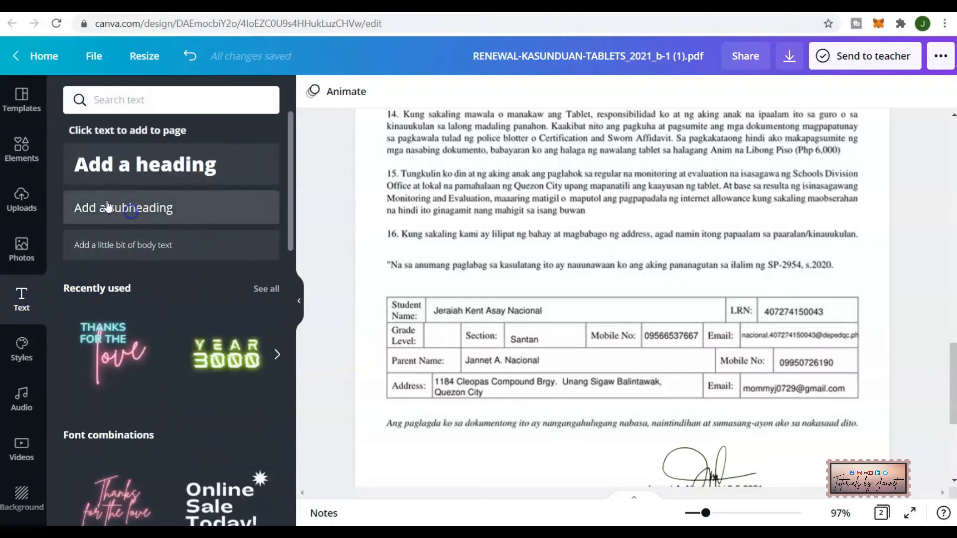
{"action": "left_click", "coordinate": [124, 206]}
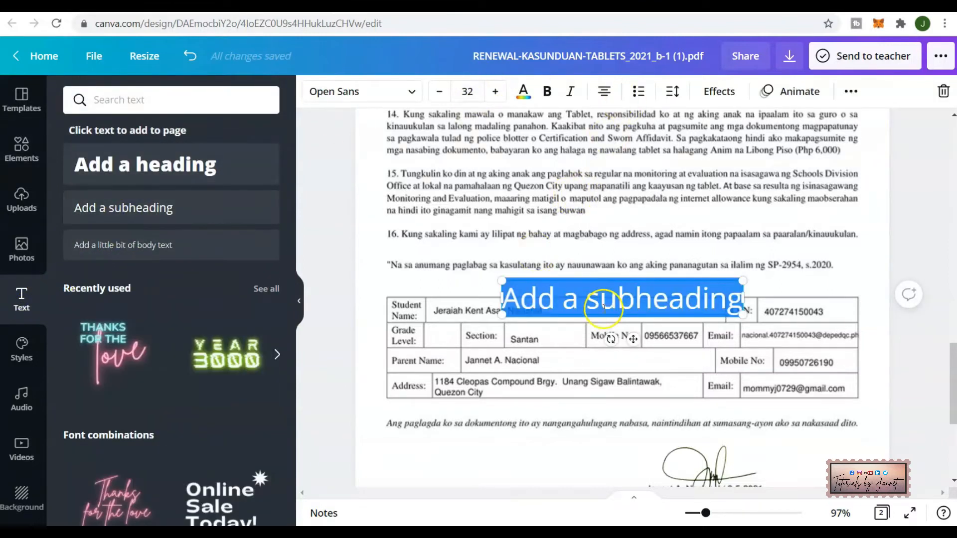
{"action": "type", "text": "8"}
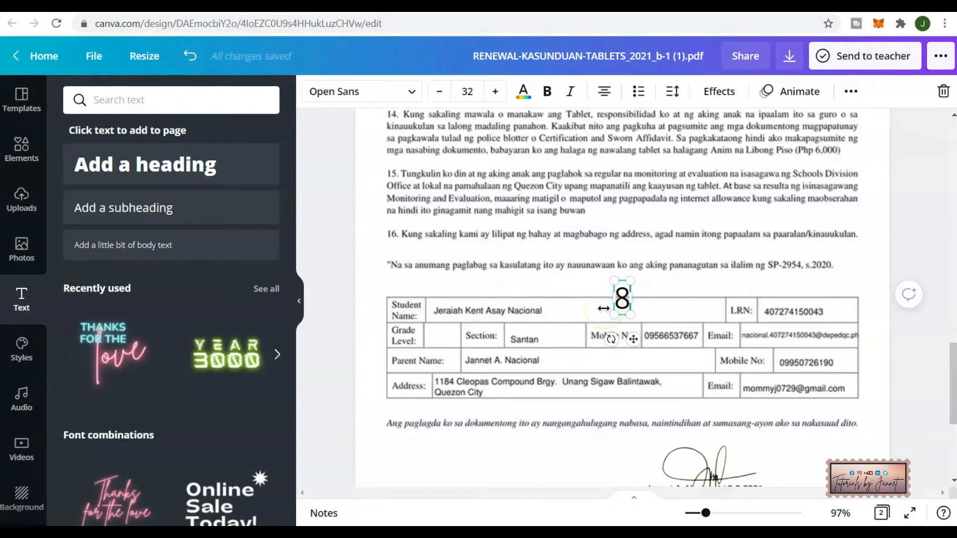
{"action": "left_click_drag", "start_coordinate": [631, 341], "coordinate": [448, 376]}
{"action": "left_click", "coordinate": [331, 375]}
Step: Set the font size of the "8" to 15 and center it within the Grade Level cell
{"action": "left_click", "coordinate": [436, 336]}
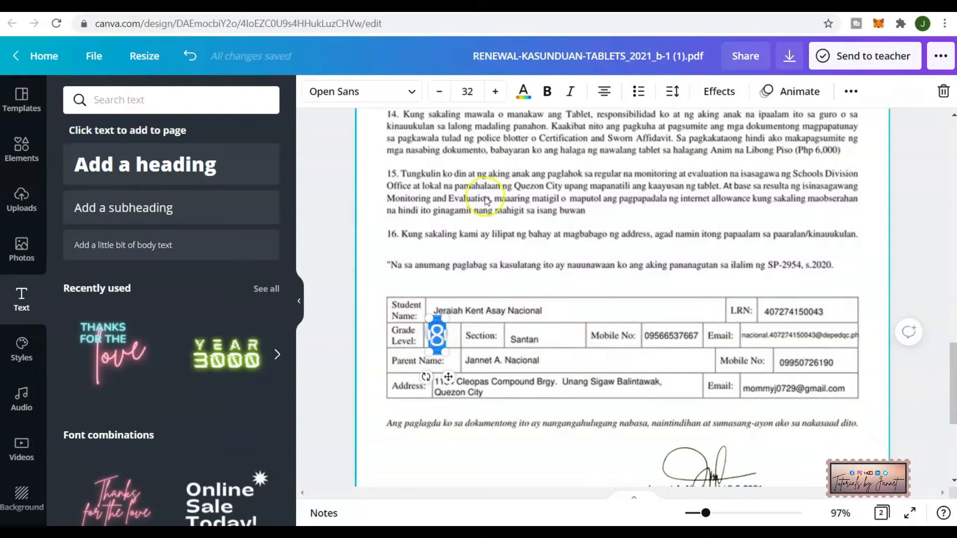
{"action": "left_click", "coordinate": [473, 93]}
{"action": "type", "text": "15"}
{"action": "key", "text": "Return"}
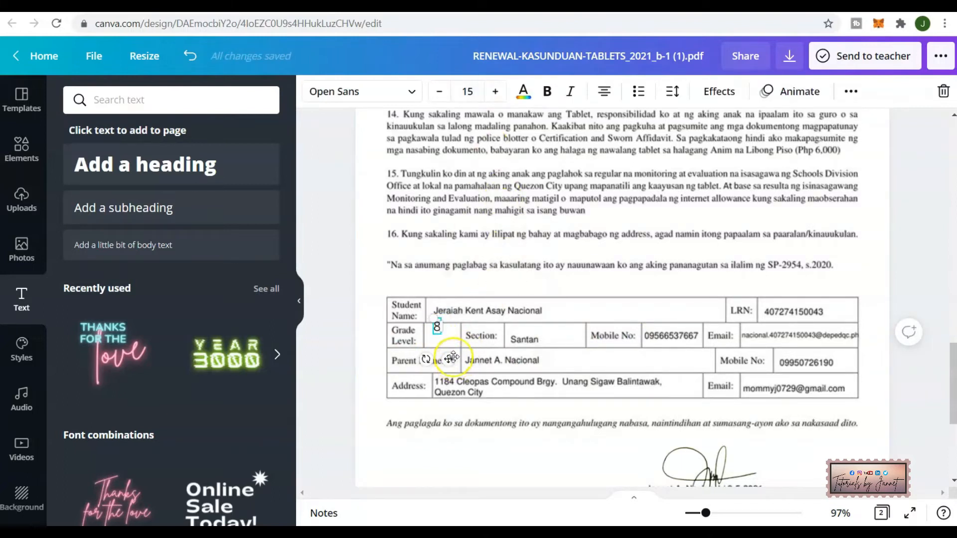
{"action": "left_click_drag", "start_coordinate": [452, 359], "coordinate": [455, 365]}
{"action": "left_click", "coordinate": [362, 394]}
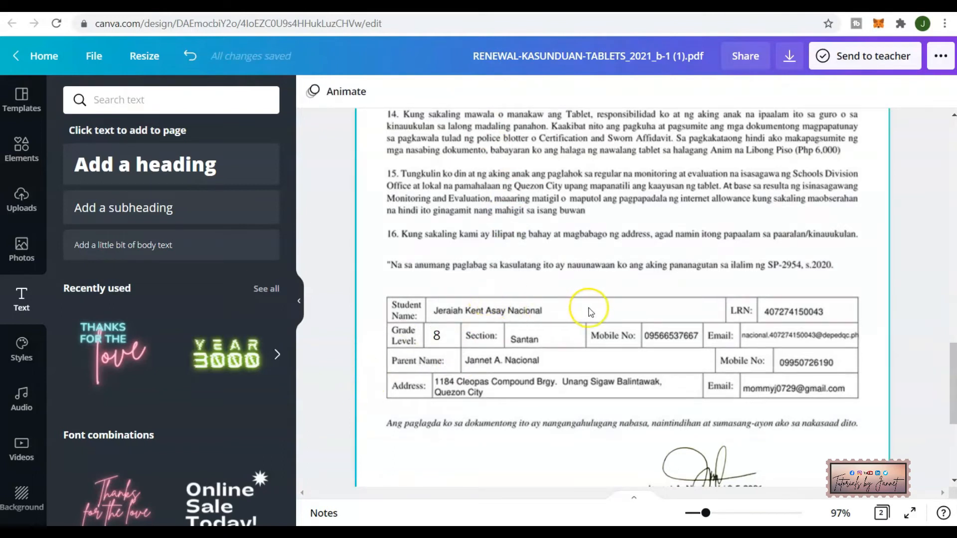
{"action": "scroll", "coordinate": [591, 312], "scroll_direction": "up", "scroll_amount": 10}
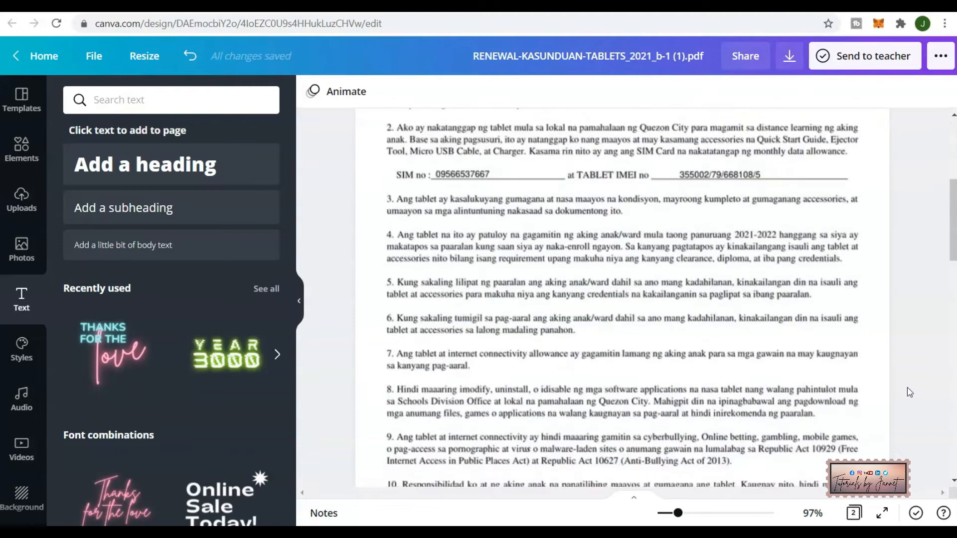
{"action": "scroll", "coordinate": [910, 392], "scroll_direction": "down", "scroll_amount": 5}
{"action": "scroll", "coordinate": [910, 392], "scroll_direction": "up", "scroll_amount": 10}
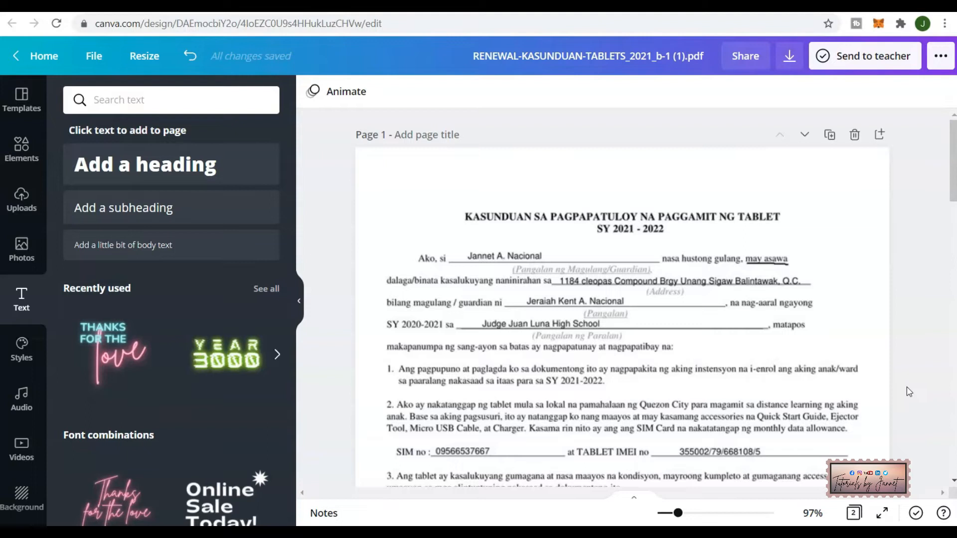
Step: Review both pages of the edited form, from the opening paragraphs to the student table and signature area on page 2
{"action": "scroll", "coordinate": [910, 393], "scroll_direction": "down", "scroll_amount": 5}
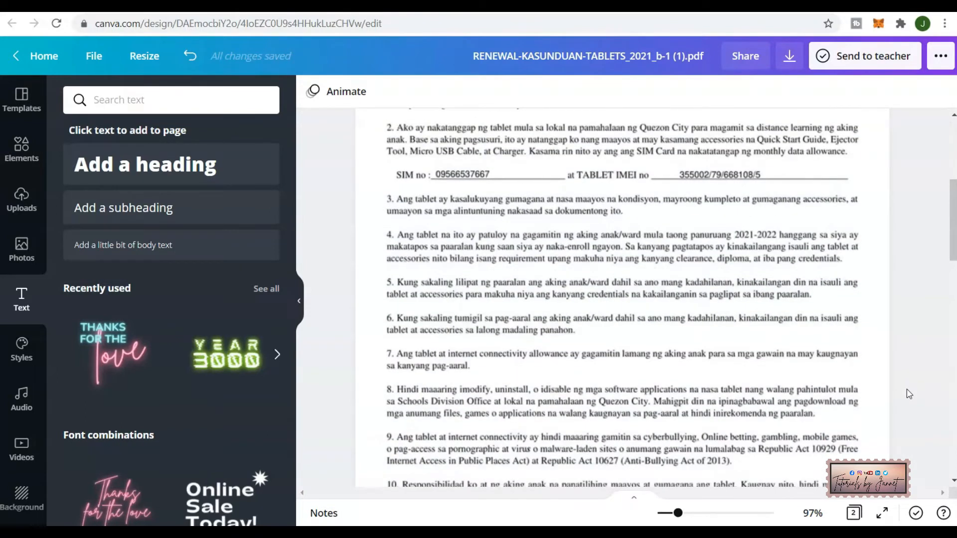
{"action": "scroll", "coordinate": [910, 393], "scroll_direction": "up", "scroll_amount": 5}
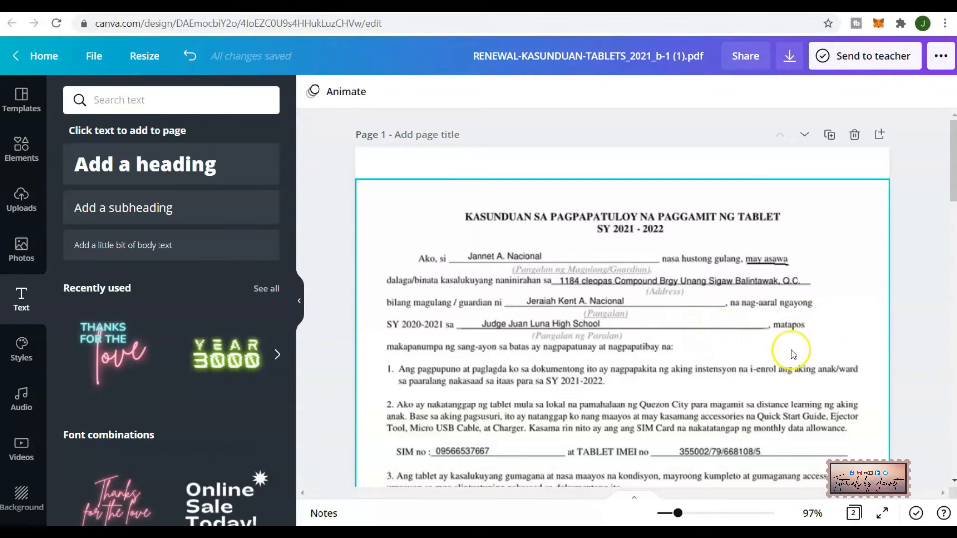
{"action": "scroll", "coordinate": [798, 351], "scroll_direction": "down", "scroll_amount": 10}
{"action": "scroll", "coordinate": [800, 357], "scroll_direction": "down", "scroll_amount": 10}
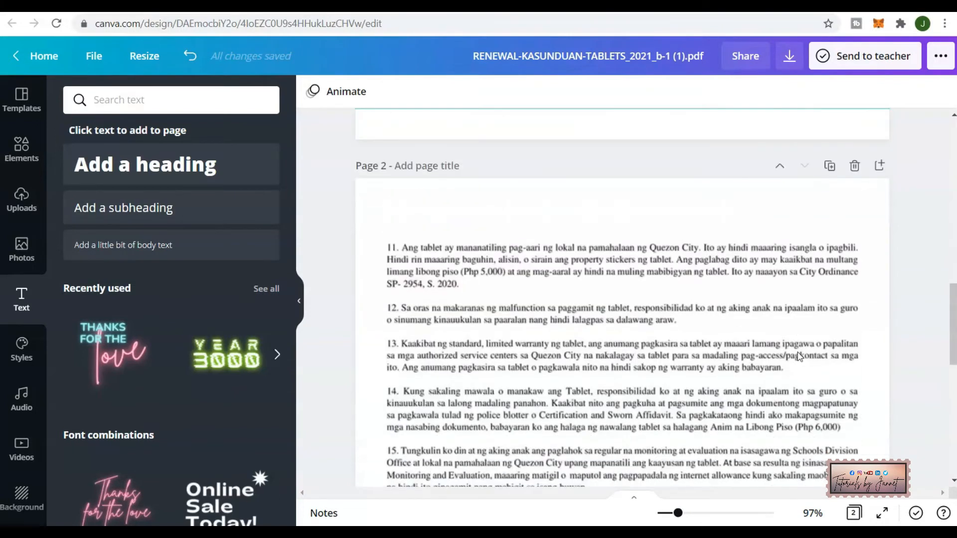
{"action": "scroll", "coordinate": [799, 356], "scroll_direction": "down", "scroll_amount": 4}
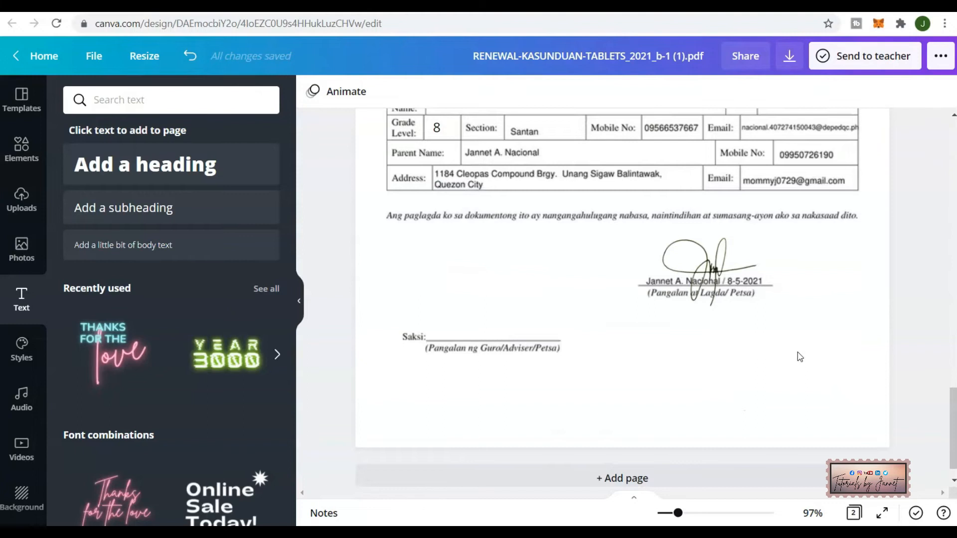
{"action": "scroll", "coordinate": [799, 356], "scroll_direction": "up", "scroll_amount": 8}
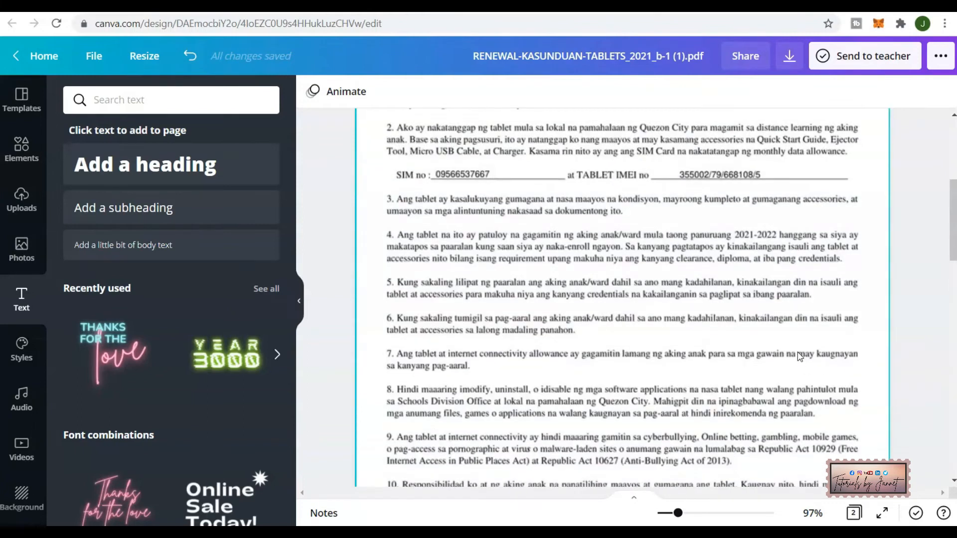
{"action": "scroll", "coordinate": [799, 356], "scroll_direction": "up", "scroll_amount": 3}
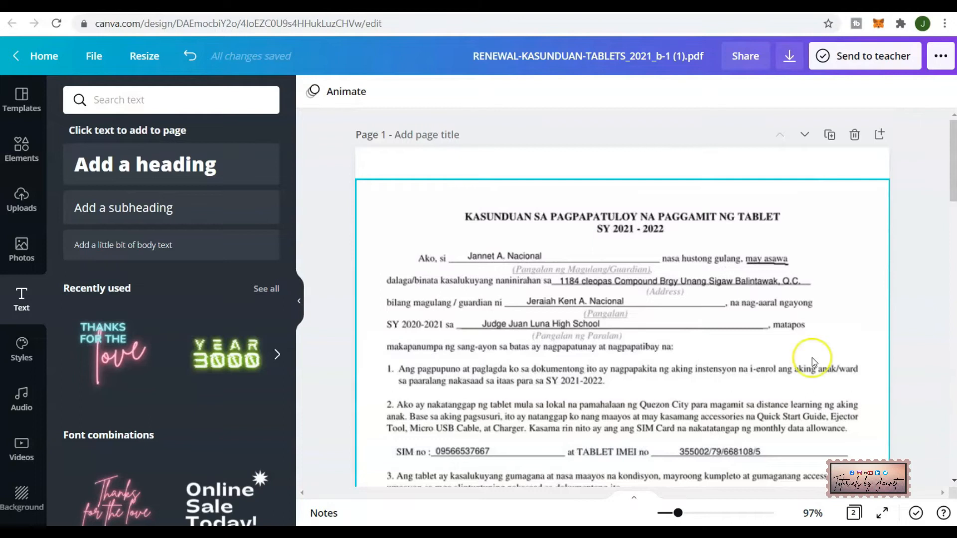
{"action": "left_click", "coordinate": [923, 388]}
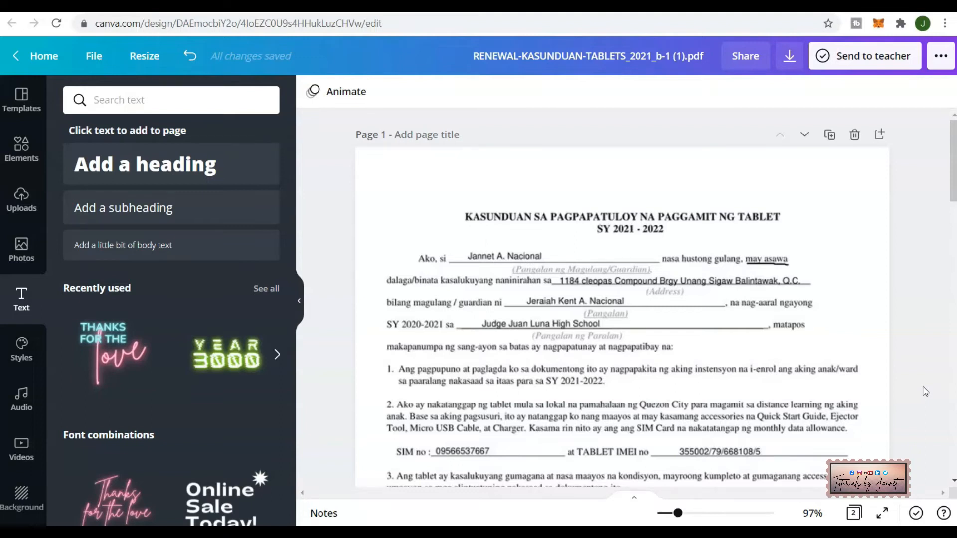
{"action": "scroll", "coordinate": [925, 392], "scroll_direction": "down", "scroll_amount": 15}
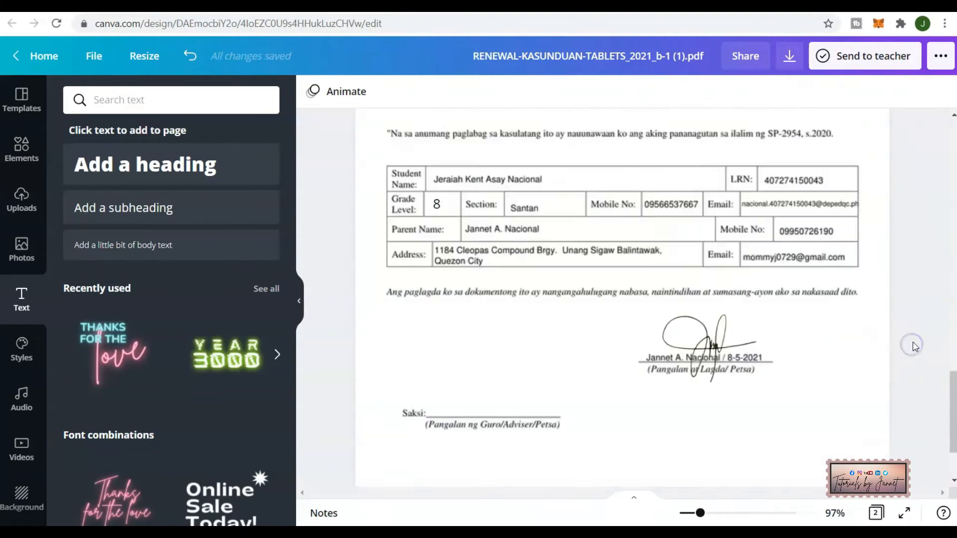
{"action": "scroll", "coordinate": [917, 349], "scroll_direction": "up", "scroll_amount": 5}
{"action": "left_click", "coordinate": [923, 331]}
{"action": "scroll", "coordinate": [925, 333], "scroll_direction": "down", "scroll_amount": 7}
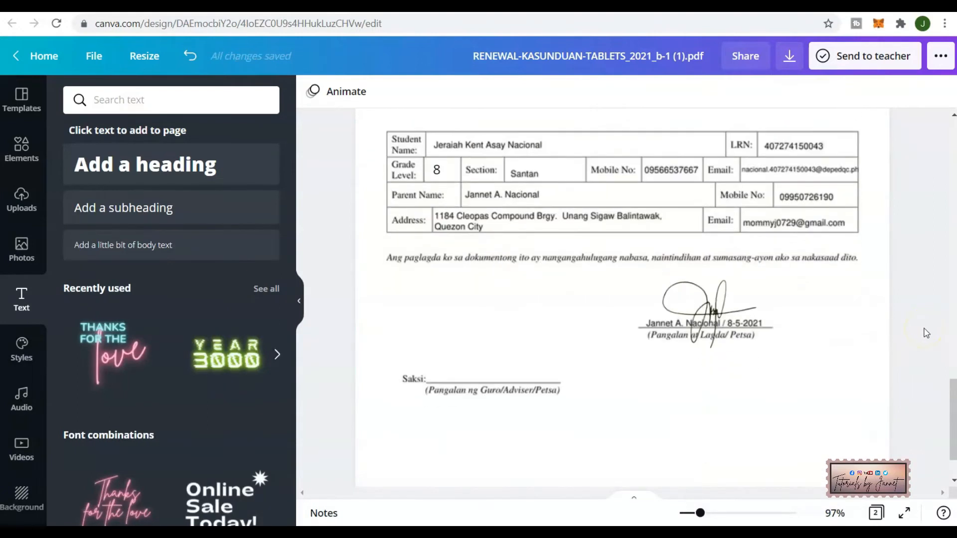
Step: Download all pages of the edited form as a PDF Standard file
{"action": "left_click", "coordinate": [791, 56]}
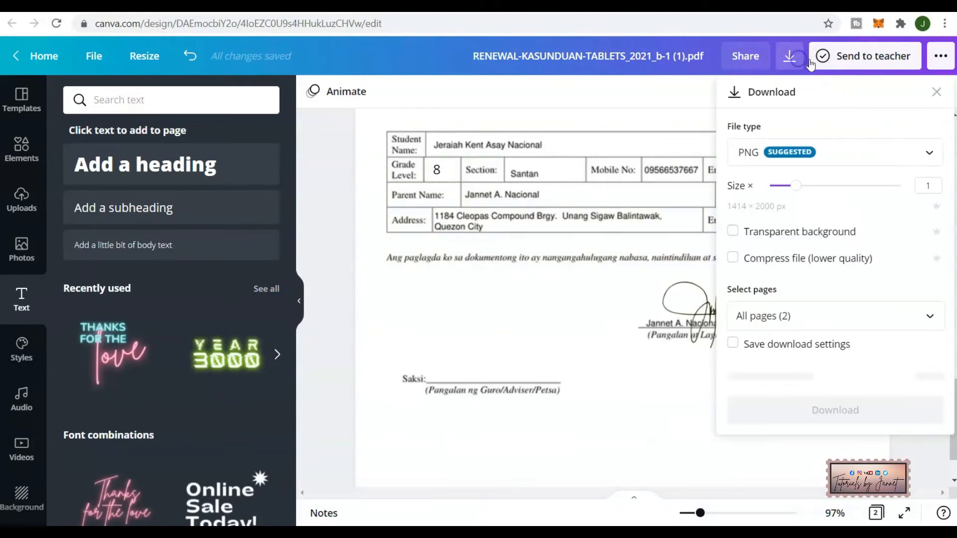
{"action": "left_click", "coordinate": [941, 64]}
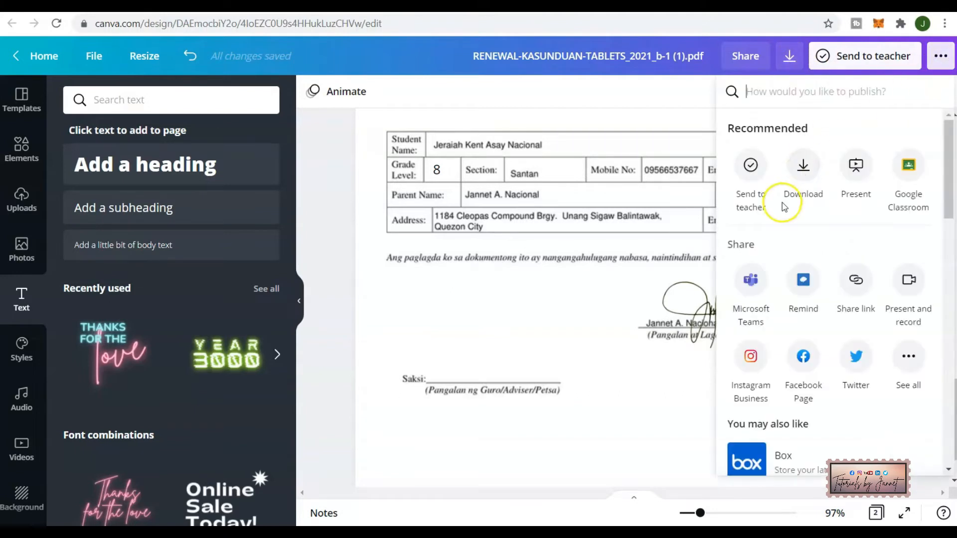
{"action": "left_click", "coordinate": [796, 174]}
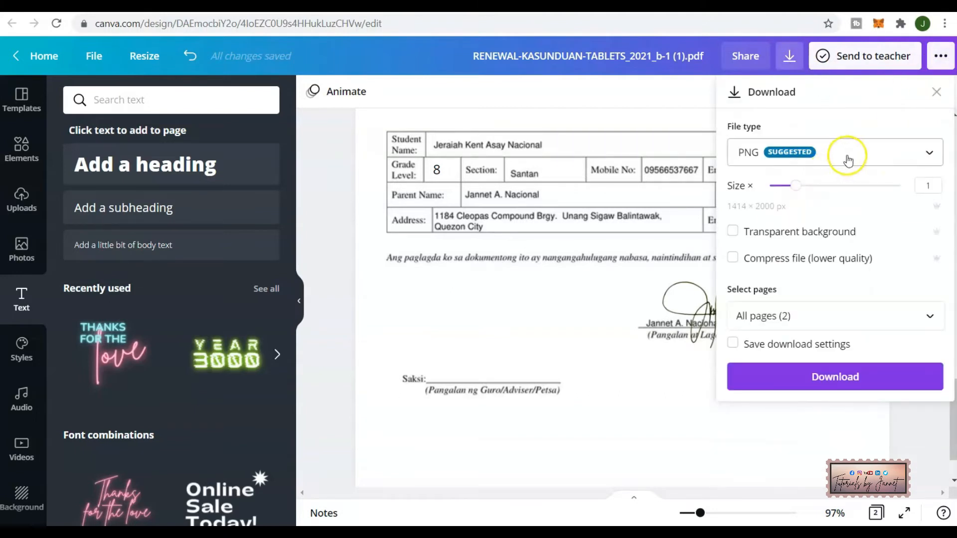
{"action": "left_click", "coordinate": [873, 156]}
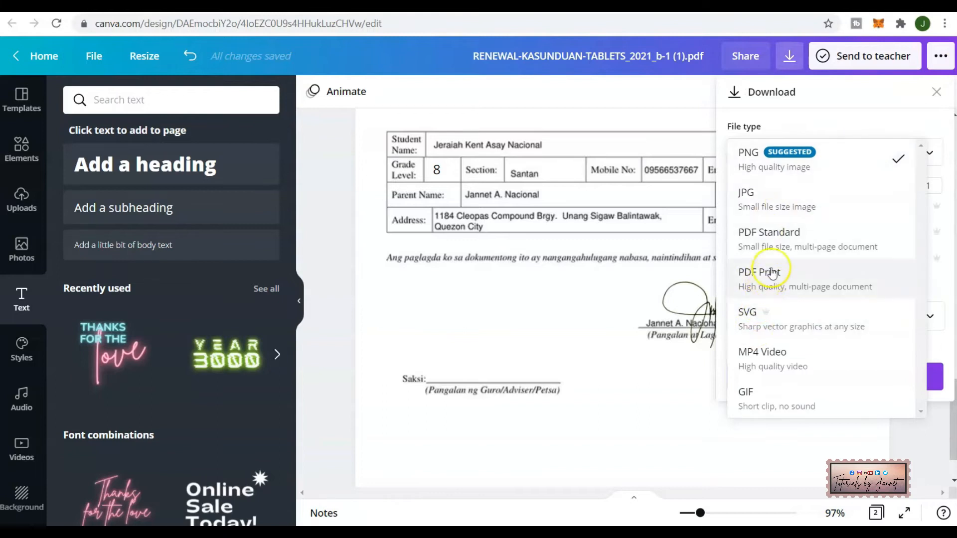
{"action": "left_click", "coordinate": [771, 243]}
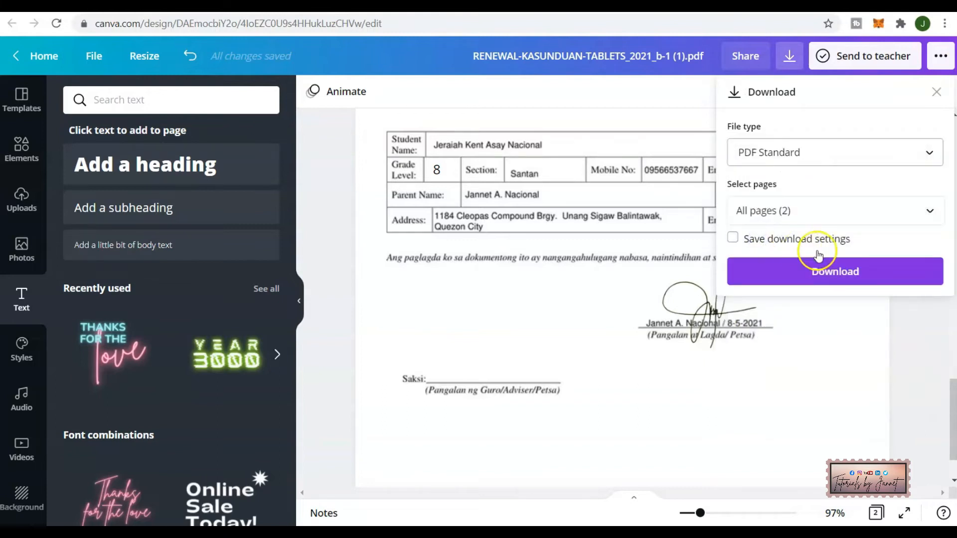
{"action": "left_click", "coordinate": [833, 276]}
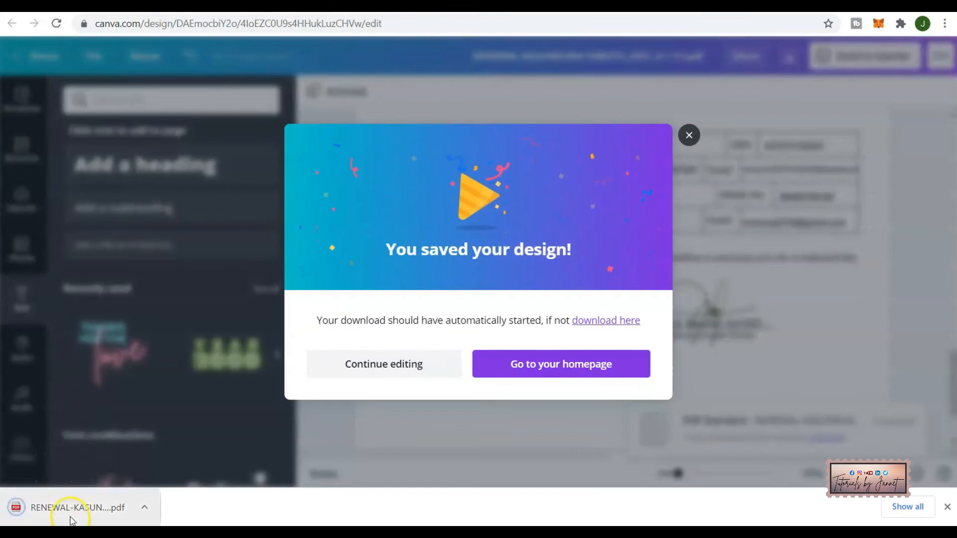
Step: Open the downloaded PDF and check the Grade Level cell in the student table on page 2
{"action": "left_click", "coordinate": [71, 518]}
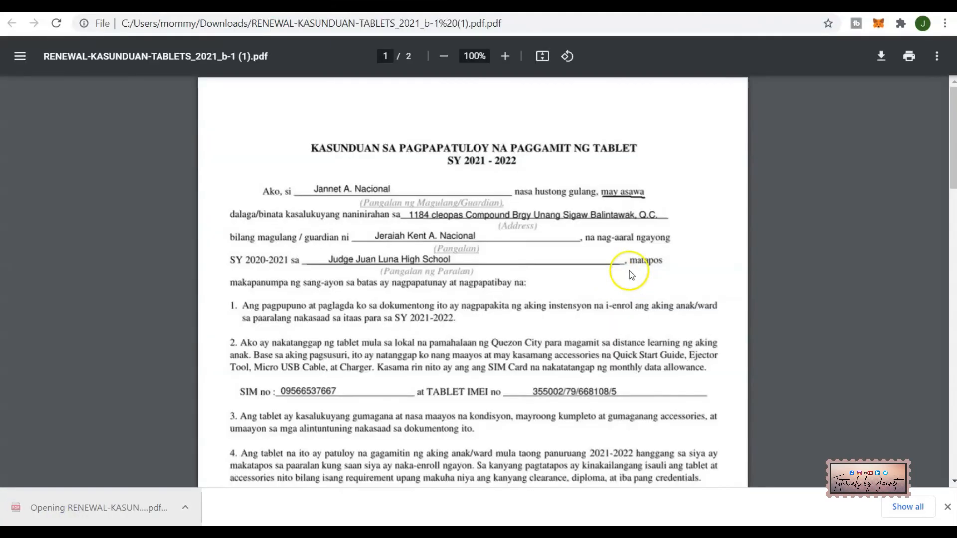
{"action": "scroll", "coordinate": [339, 215], "scroll_direction": "down", "scroll_amount": 10}
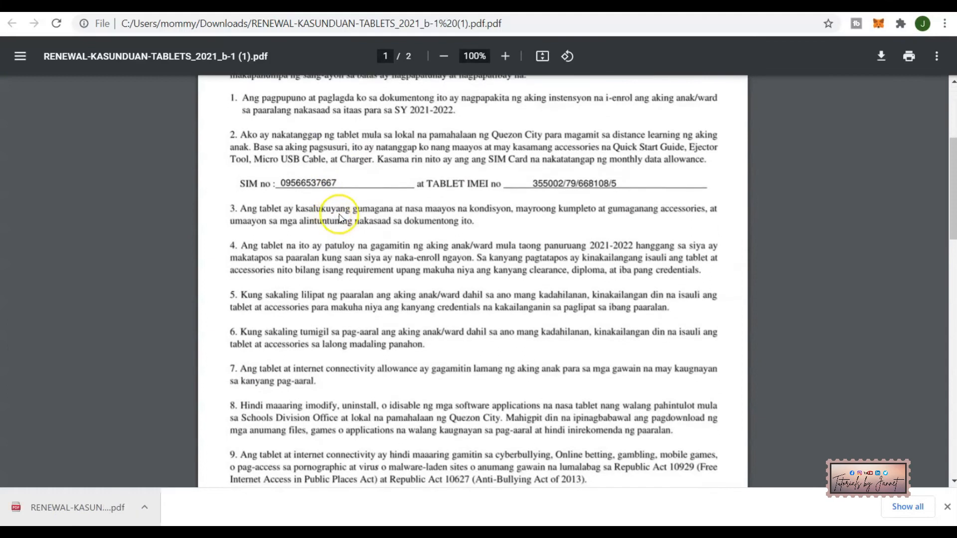
{"action": "scroll", "coordinate": [397, 232], "scroll_direction": "down", "scroll_amount": 11}
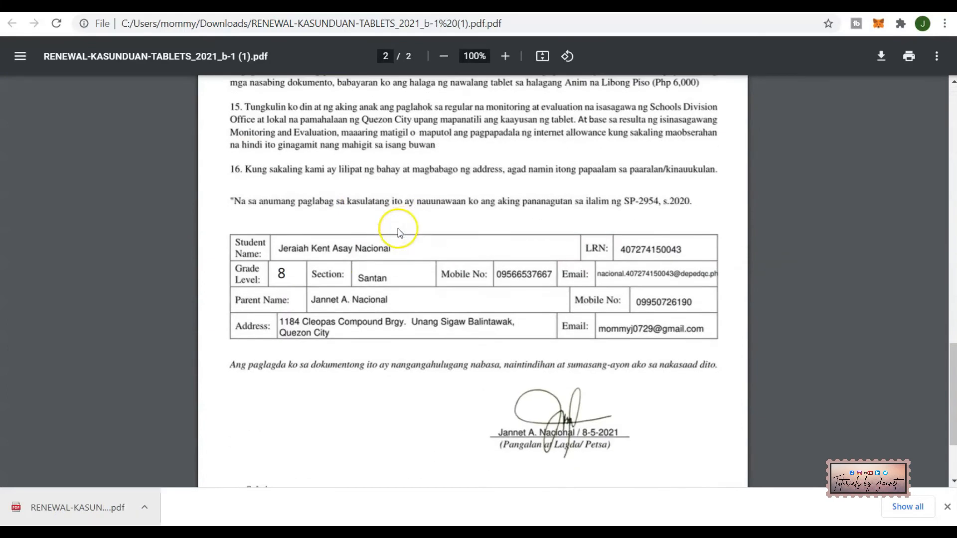
{"action": "left_click_drag", "start_coordinate": [279, 271], "coordinate": [355, 277]}
{"action": "left_click", "coordinate": [780, 303]}
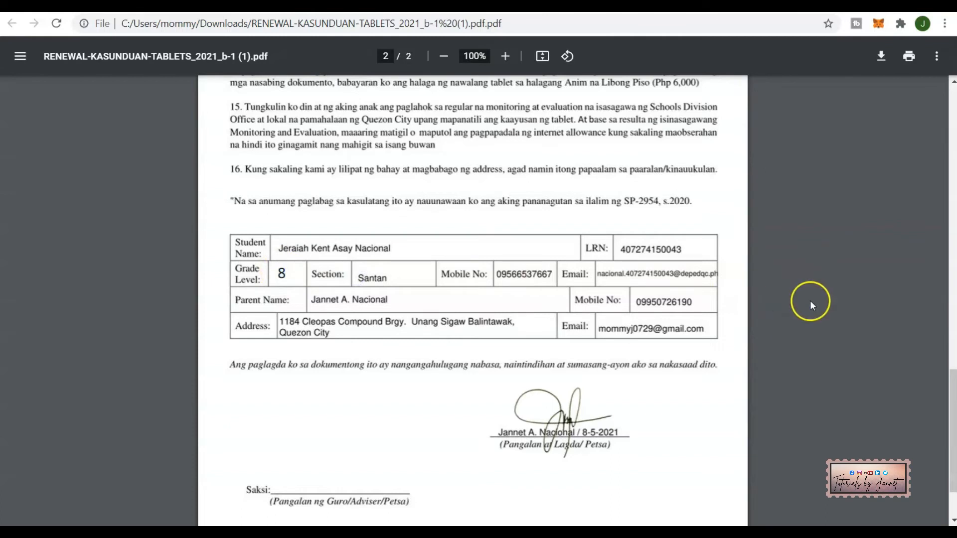
{"action": "scroll", "coordinate": [808, 304], "scroll_direction": "down", "scroll_amount": 2}
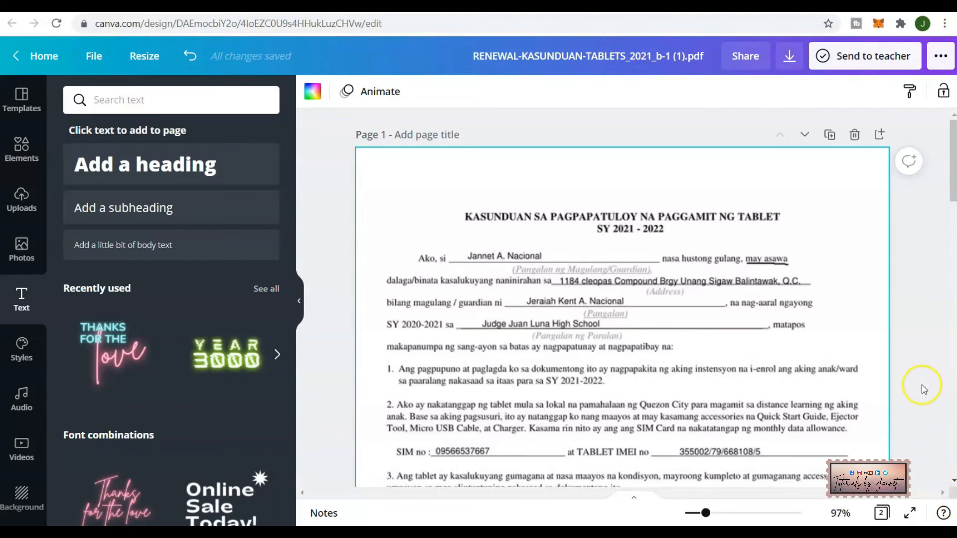
{"action": "scroll", "coordinate": [921, 364], "scroll_direction": "down", "scroll_amount": 12}
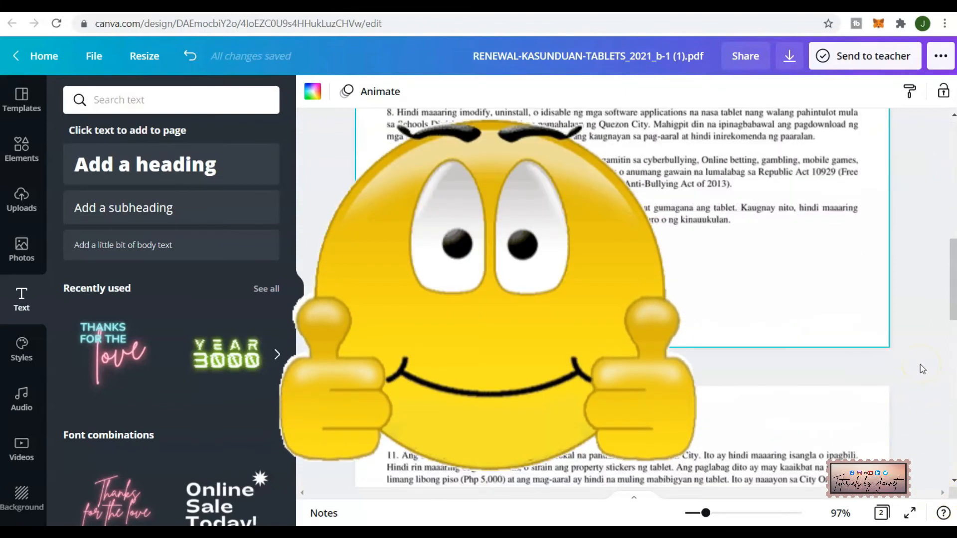
{"action": "scroll", "coordinate": [920, 363], "scroll_direction": "down", "scroll_amount": 5}
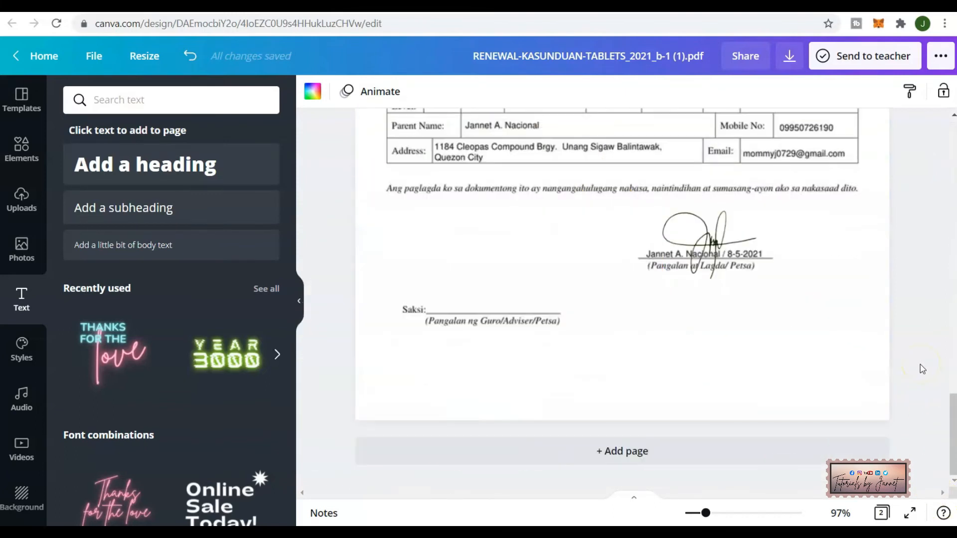
{"action": "scroll", "coordinate": [920, 364], "scroll_direction": "up", "scroll_amount": 20}
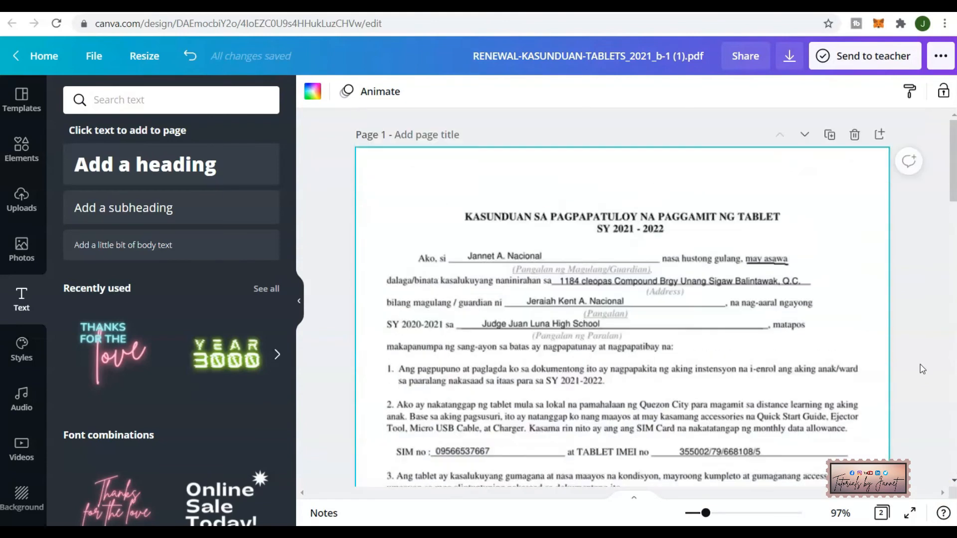